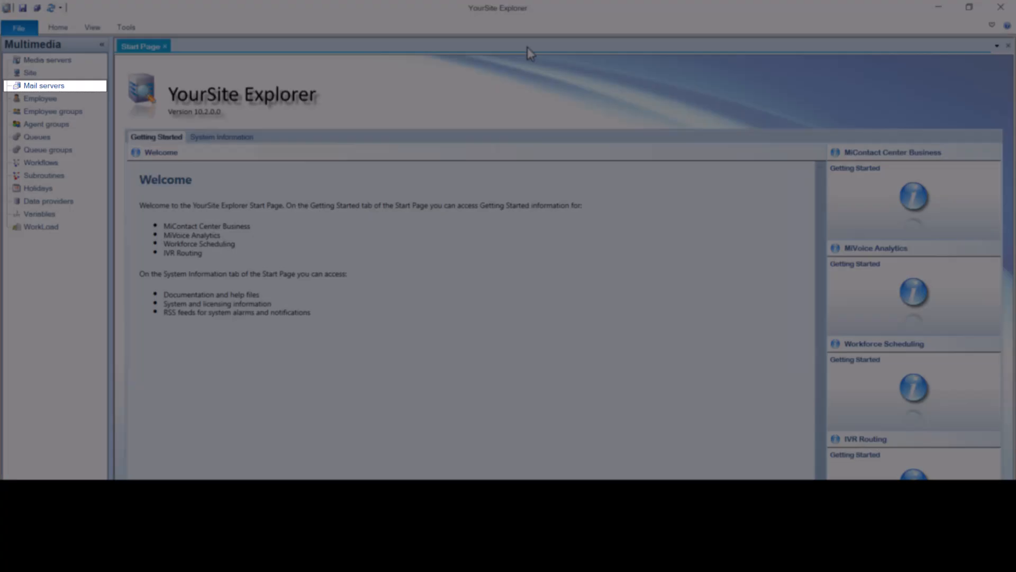
- For the Mail Account mail server, set the incoming server to imap.gmail.com and use the same logon information as the outgoing server
{"action": "left_click", "coordinate": [96, 86]}
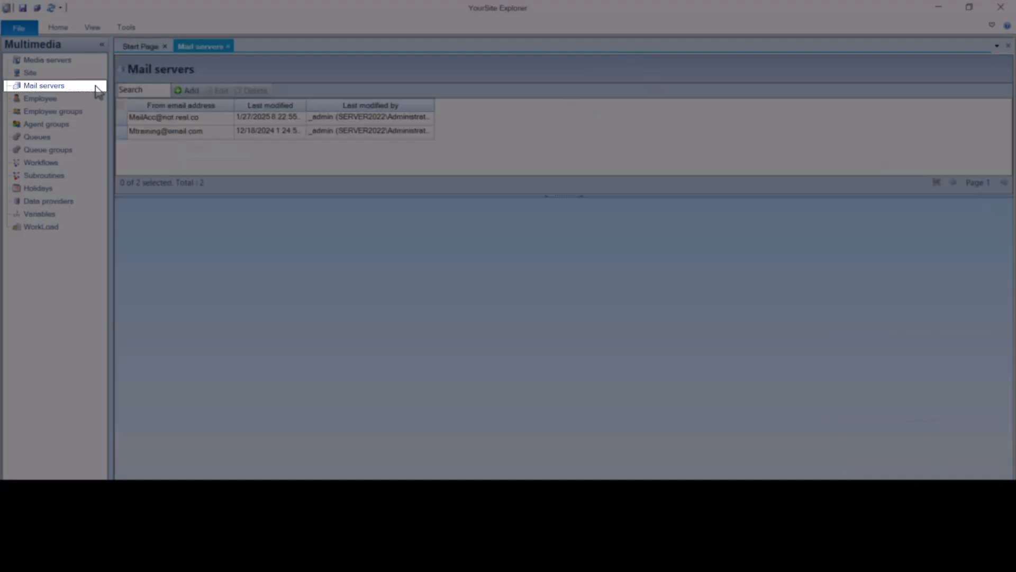
{"action": "double_click", "coordinate": [211, 117]}
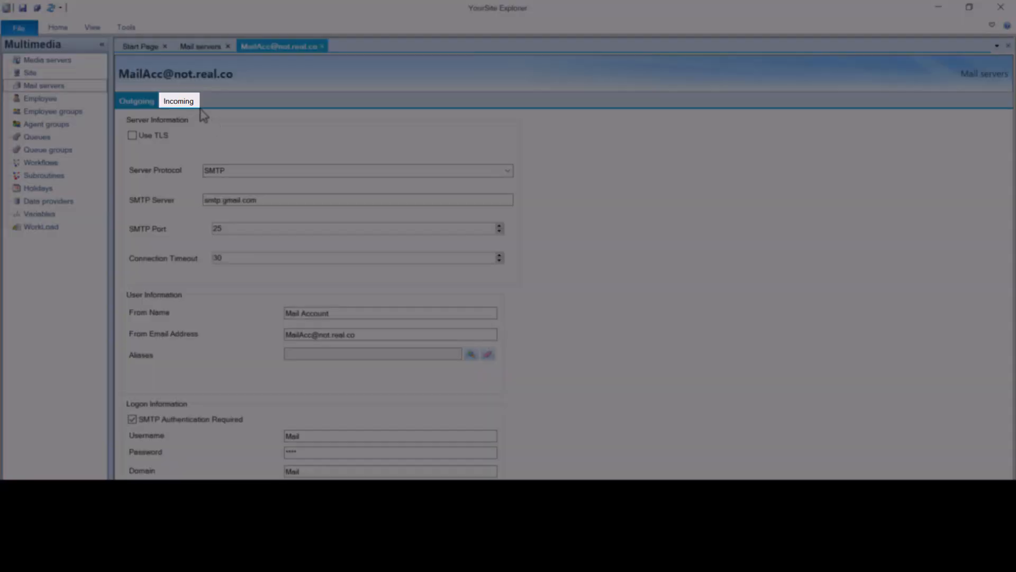
{"action": "left_click", "coordinate": [182, 101]}
{"action": "left_click", "coordinate": [348, 168]}
{"action": "type", "text": "imap.gmail.com"}
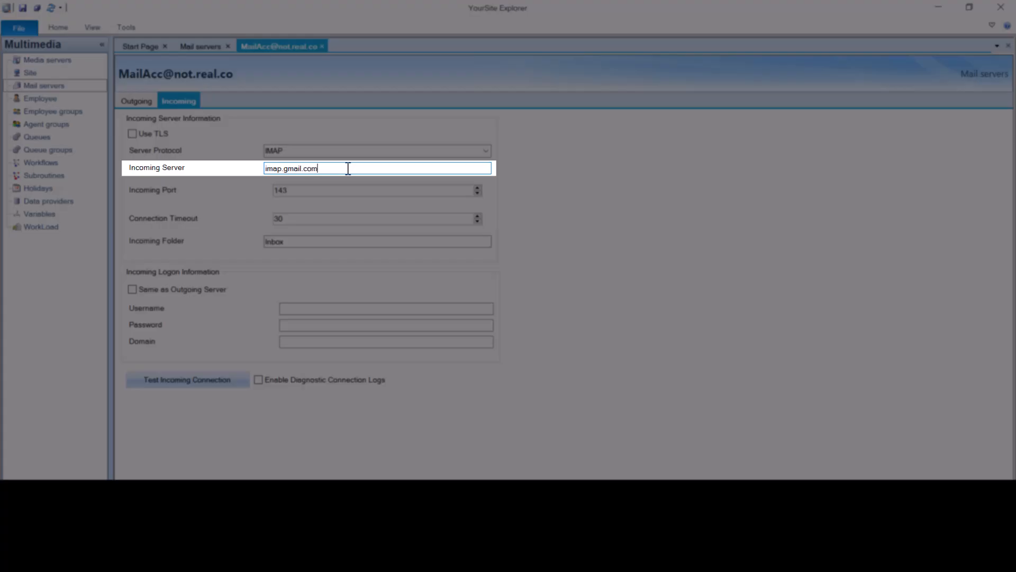
{"action": "key", "text": "Tab"}
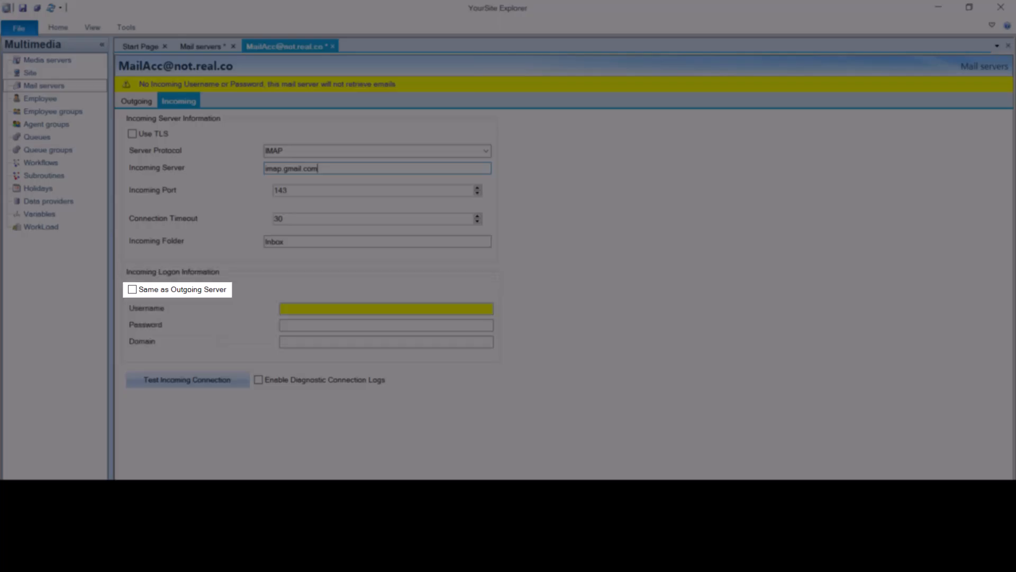
{"action": "left_click", "coordinate": [132, 290]}
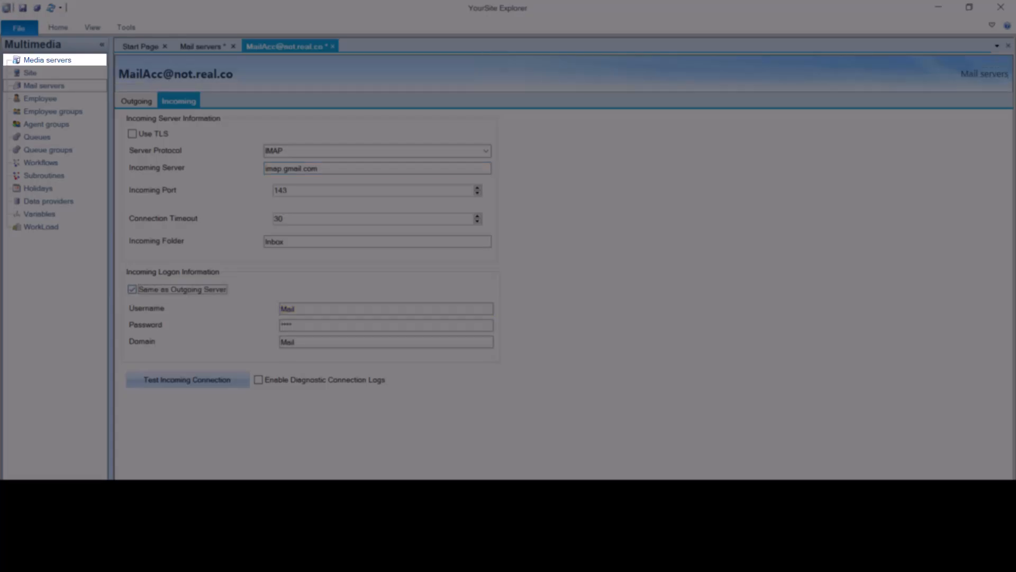
- Add a new Email media server and name it Mail
{"action": "left_click", "coordinate": [82, 63]}
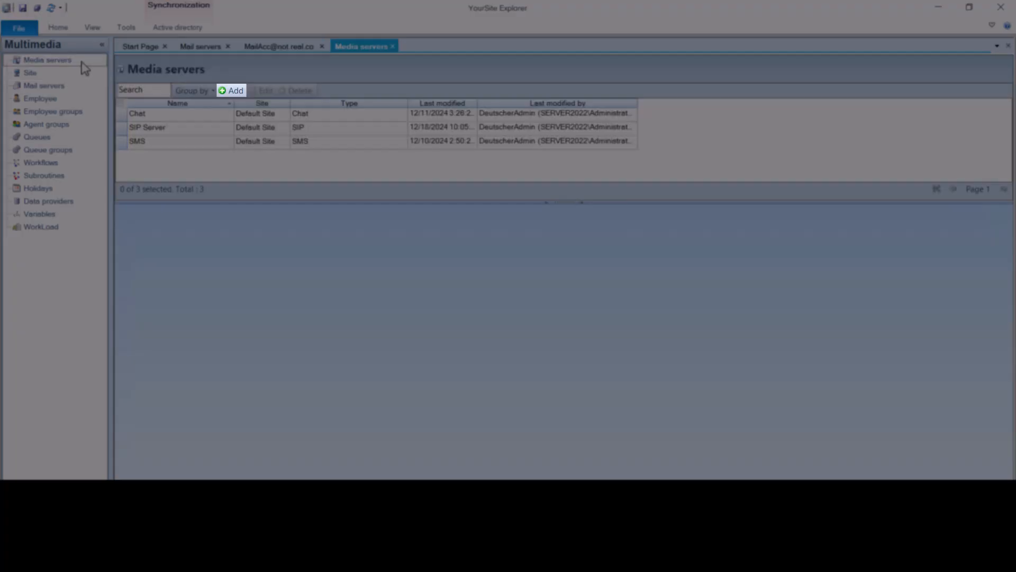
{"action": "left_click", "coordinate": [241, 93]}
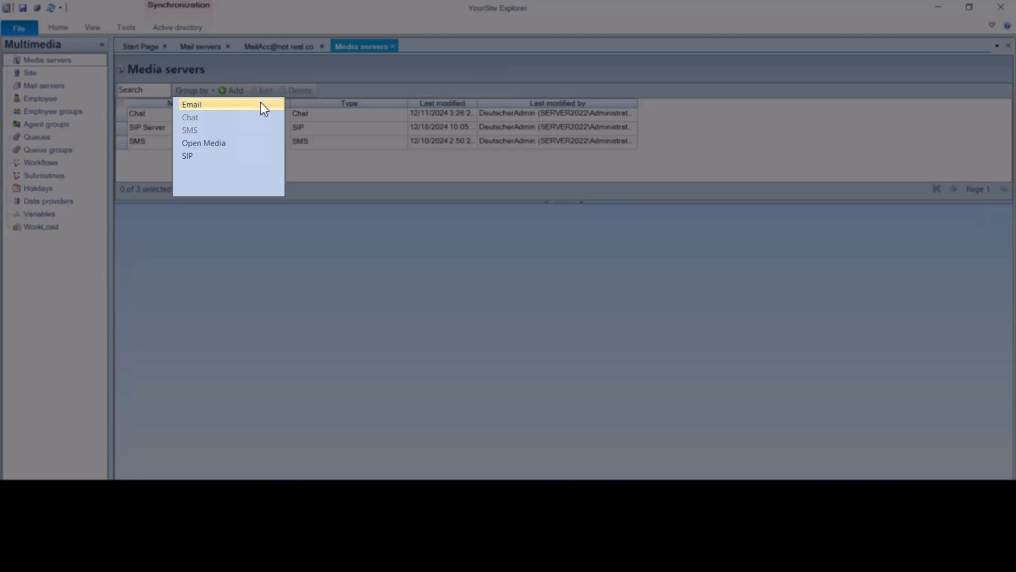
{"action": "left_click", "coordinate": [260, 104]}
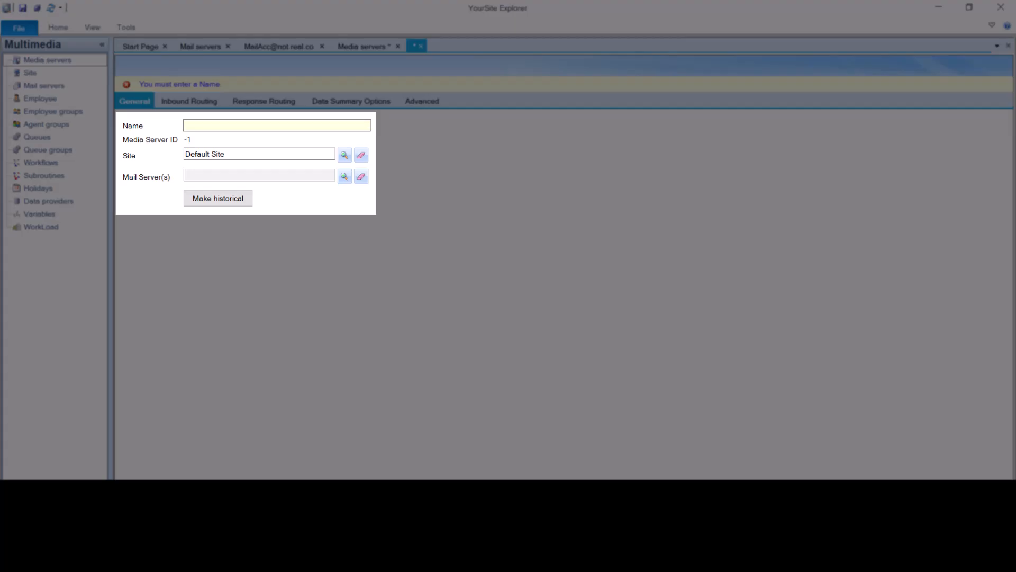
{"action": "left_click", "coordinate": [348, 125]}
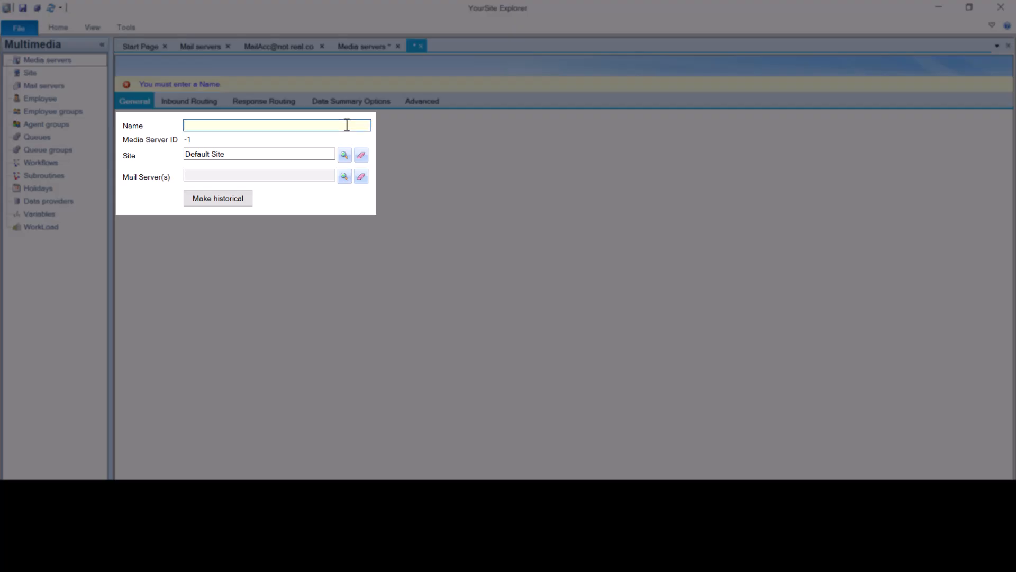
{"action": "type", "text": "Mail"}
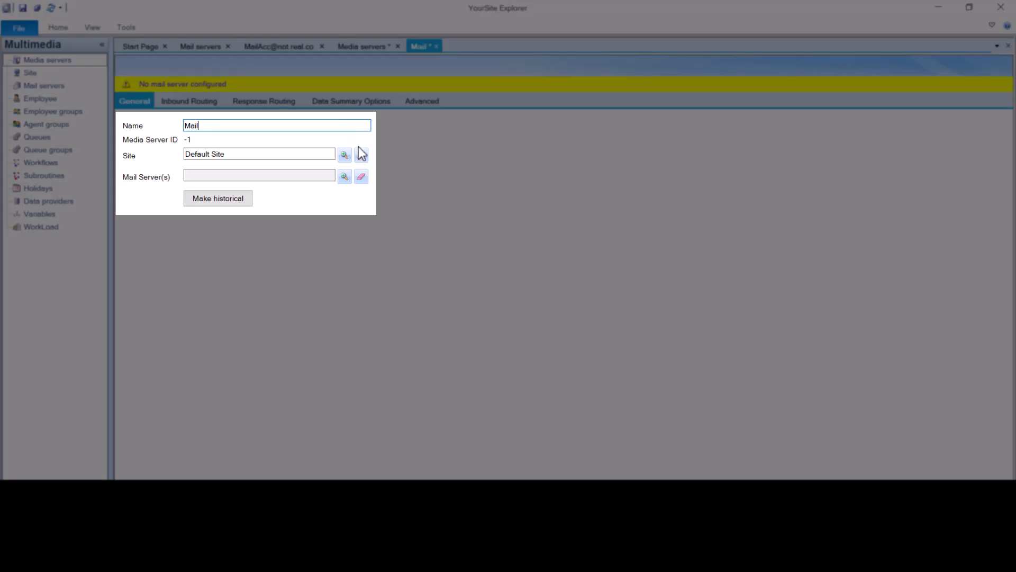
- Assign the Mail Account mail server to the new Mail media server
{"action": "left_click", "coordinate": [345, 176]}
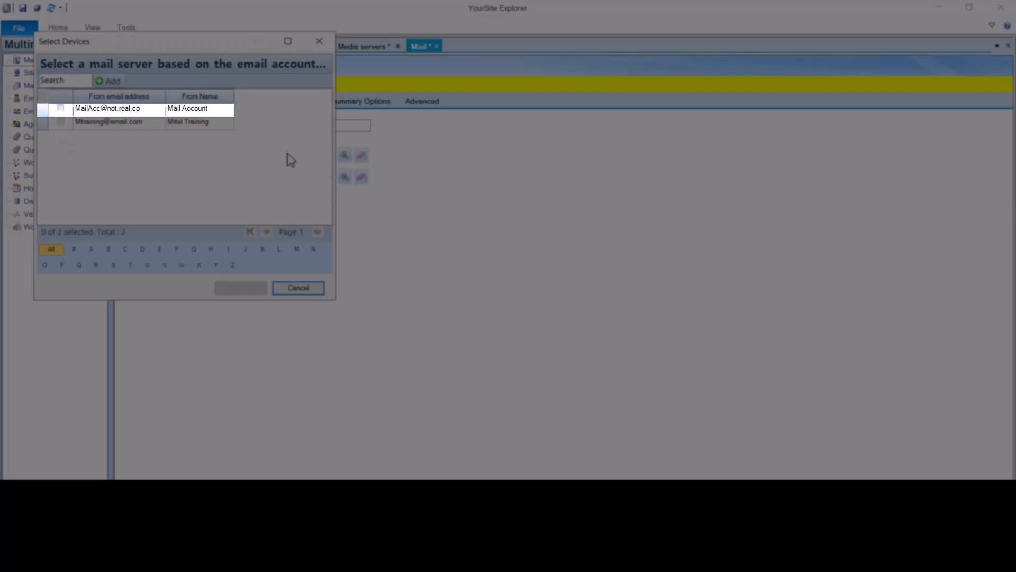
{"action": "left_click", "coordinate": [60, 108]}
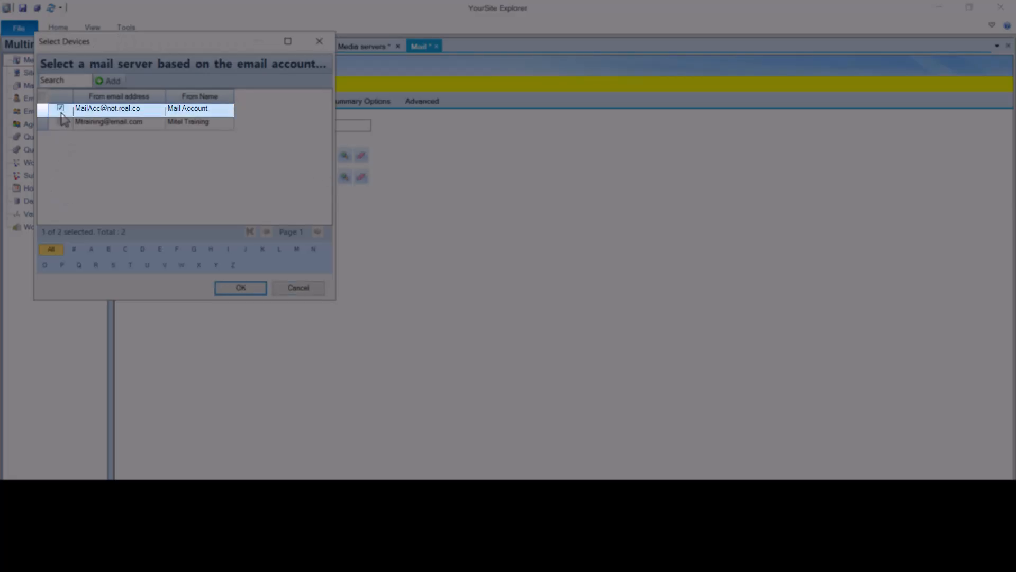
{"action": "left_click", "coordinate": [227, 290]}
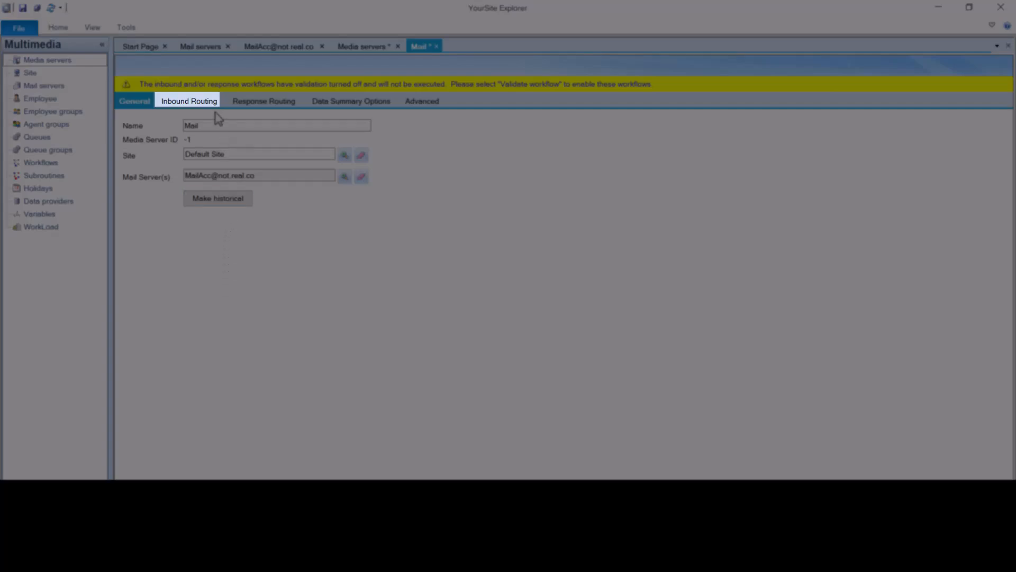
- Review the condition of the Auto Response / Out Of Office branch of the Subject Filter in the inbound routing workflow
{"action": "left_click", "coordinate": [189, 101]}
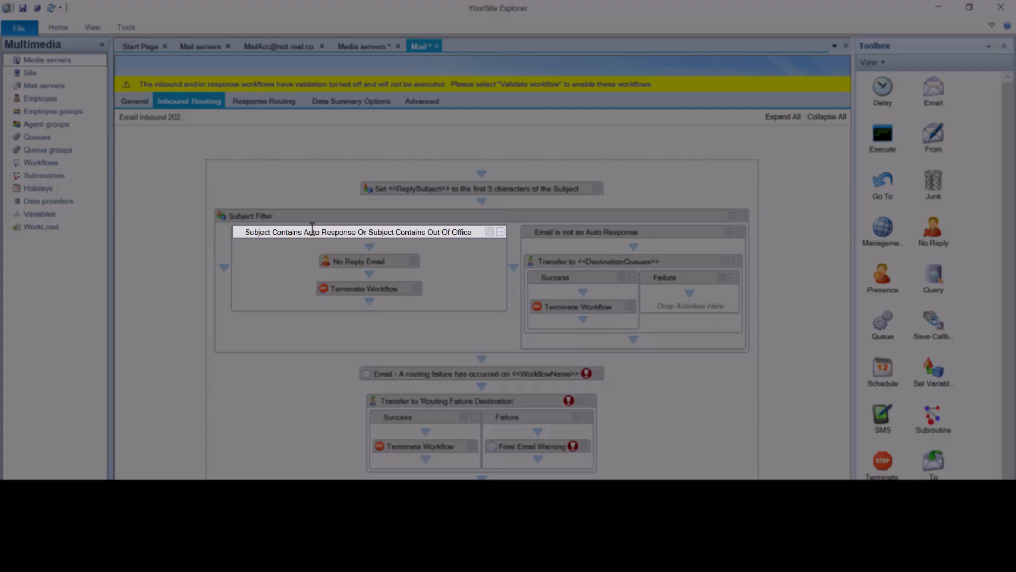
{"action": "right_click", "coordinate": [312, 231]}
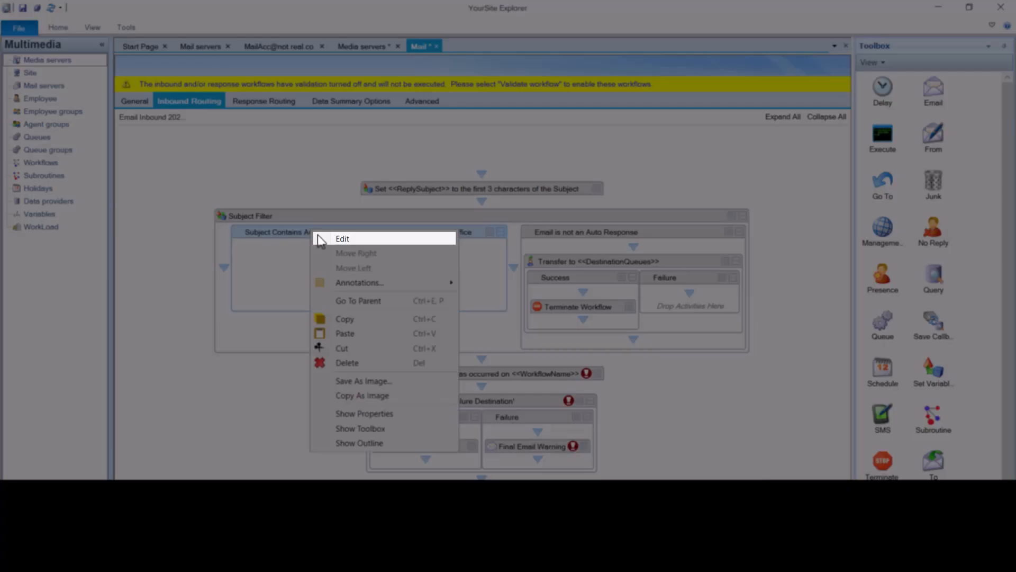
{"action": "left_click", "coordinate": [321, 239]}
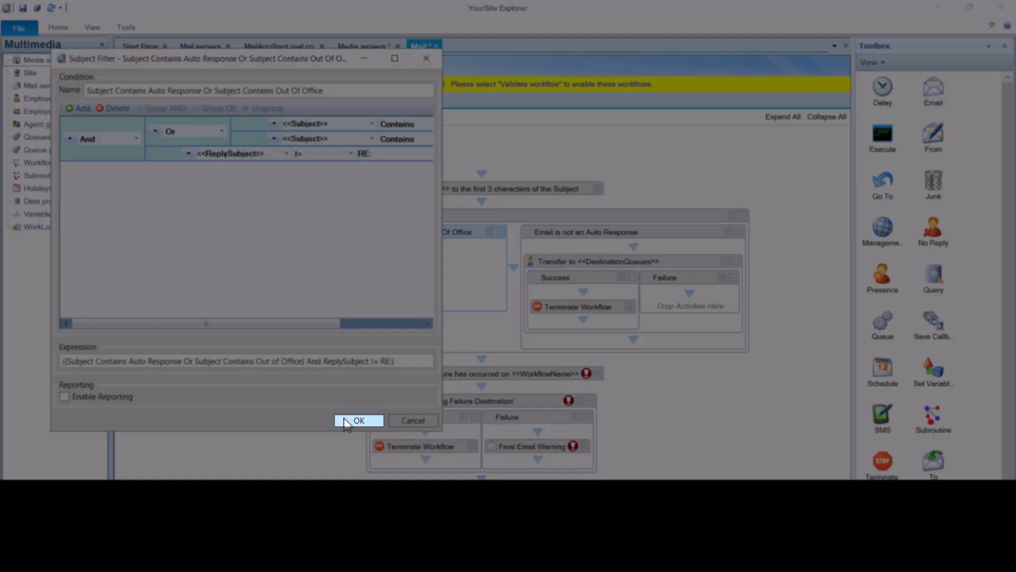
{"action": "left_click", "coordinate": [345, 421]}
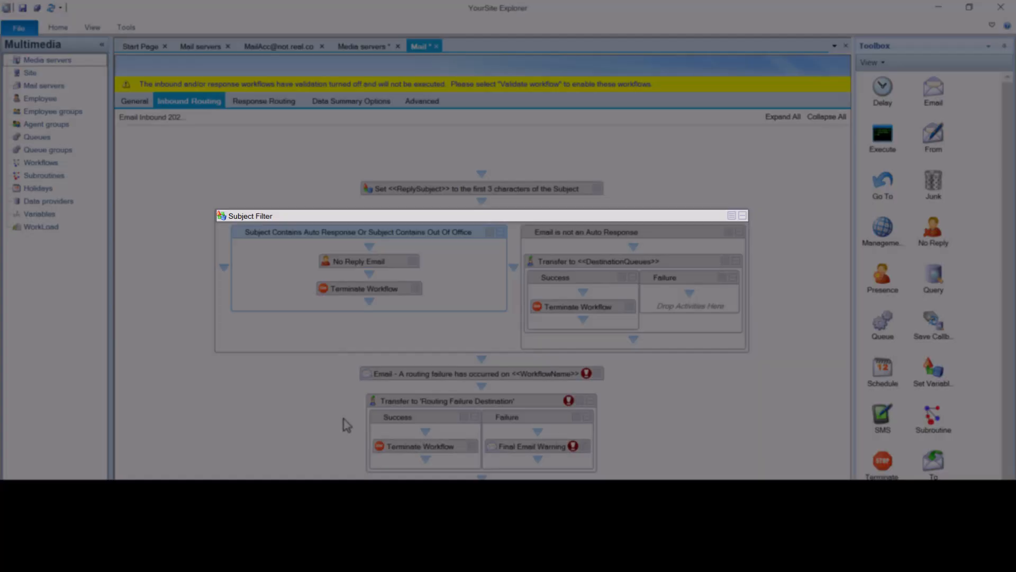
{"action": "right_click", "coordinate": [344, 221]}
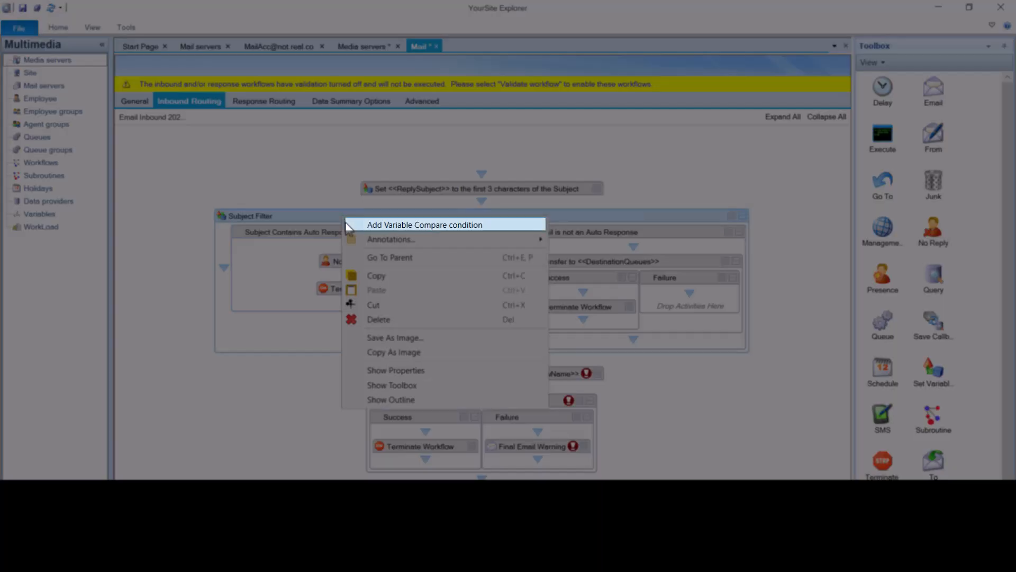
{"action": "left_click", "coordinate": [348, 226]}
{"action": "left_click", "coordinate": [97, 125]}
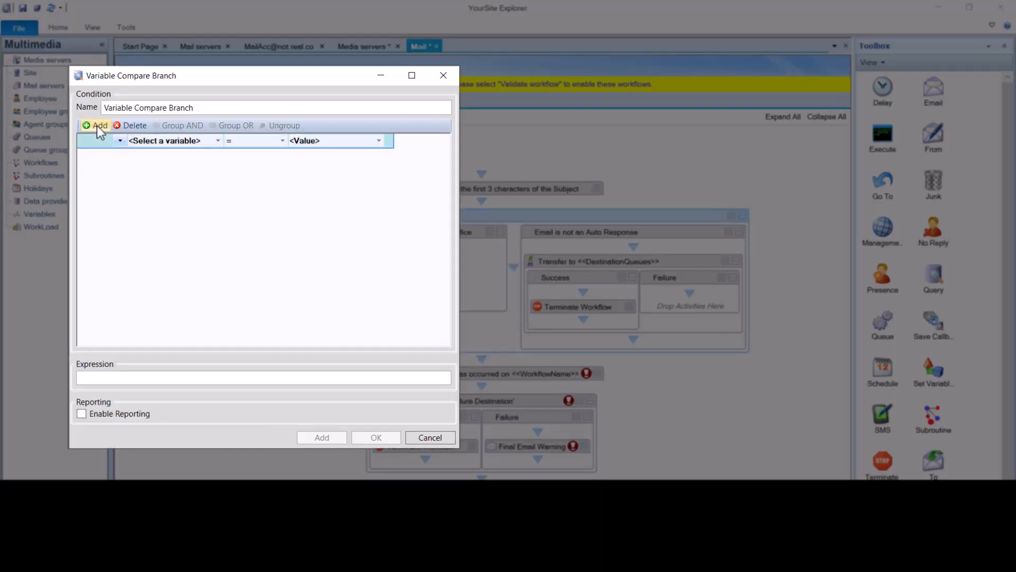
{"action": "left_click", "coordinate": [218, 141]}
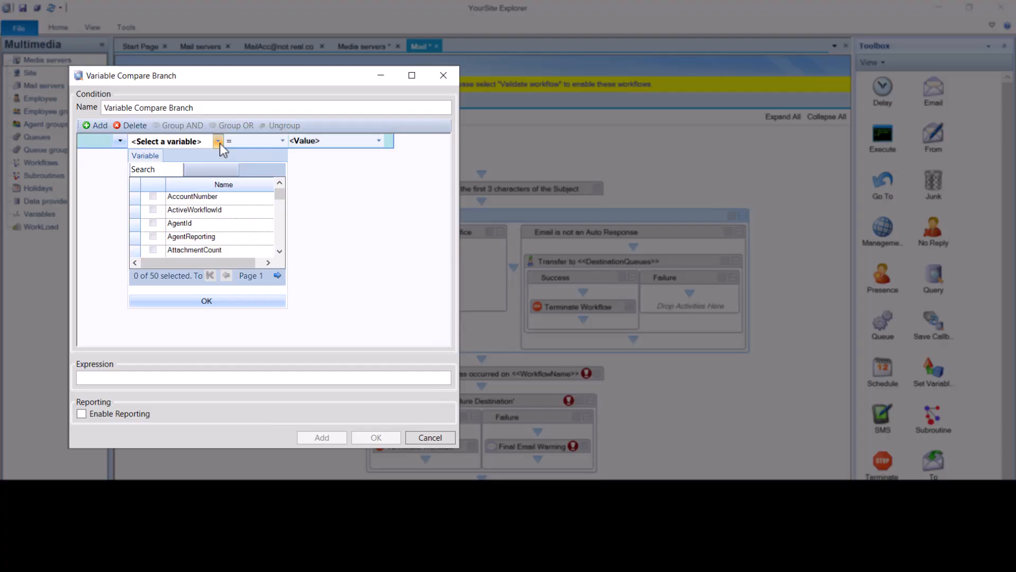
{"action": "left_click", "coordinate": [263, 303]}
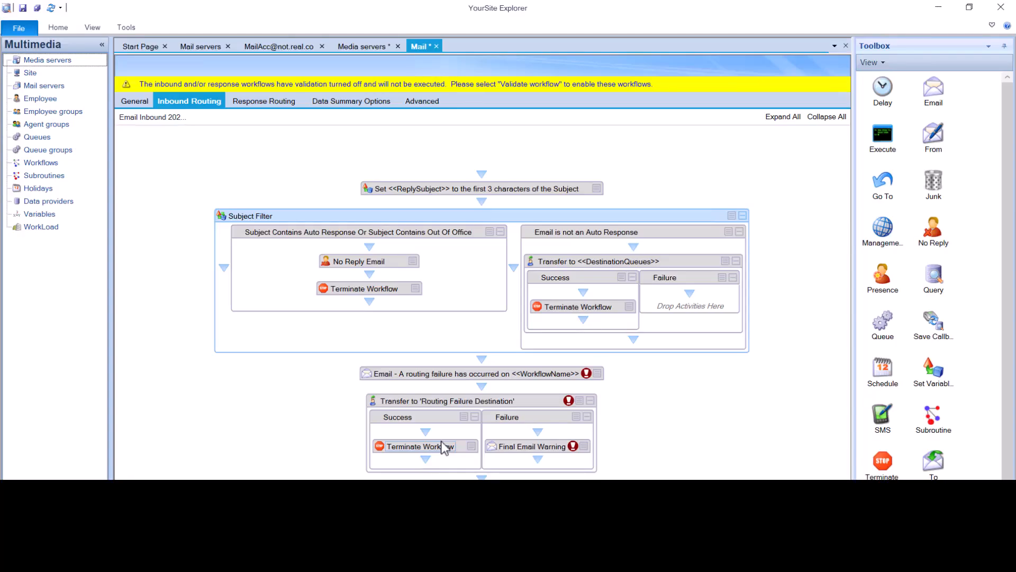
- Delete the routing failure Email activity and the Transfer to 'Routing Failure Destination' activity from the inbound workflow
{"action": "right_click", "coordinate": [366, 369]}
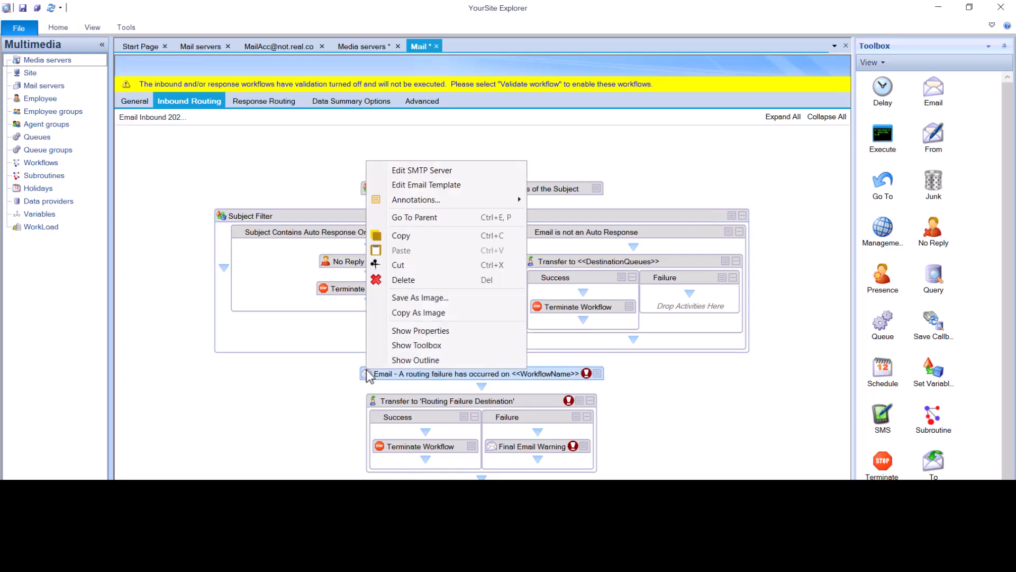
{"action": "left_click", "coordinate": [422, 282]}
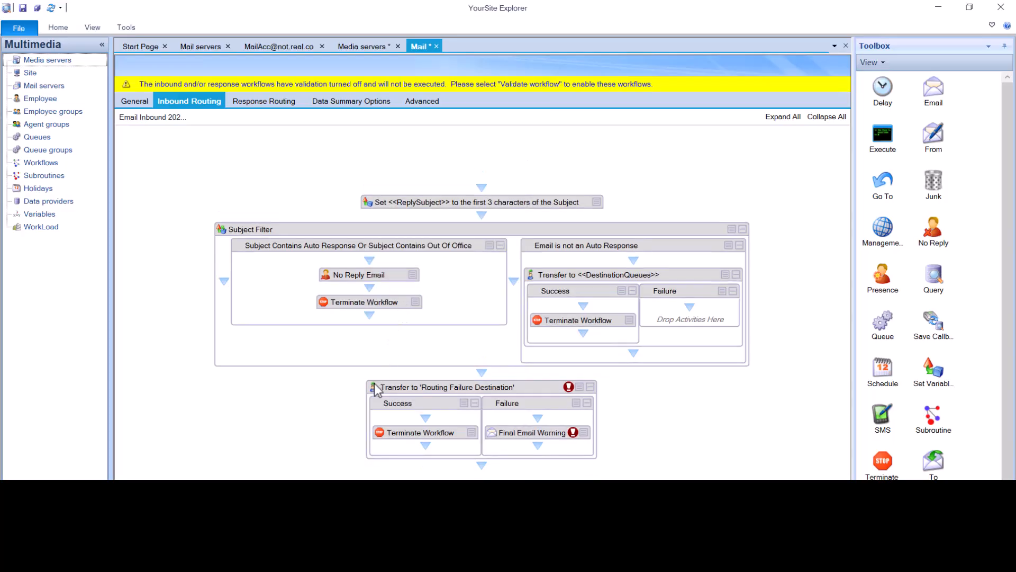
{"action": "right_click", "coordinate": [374, 383]}
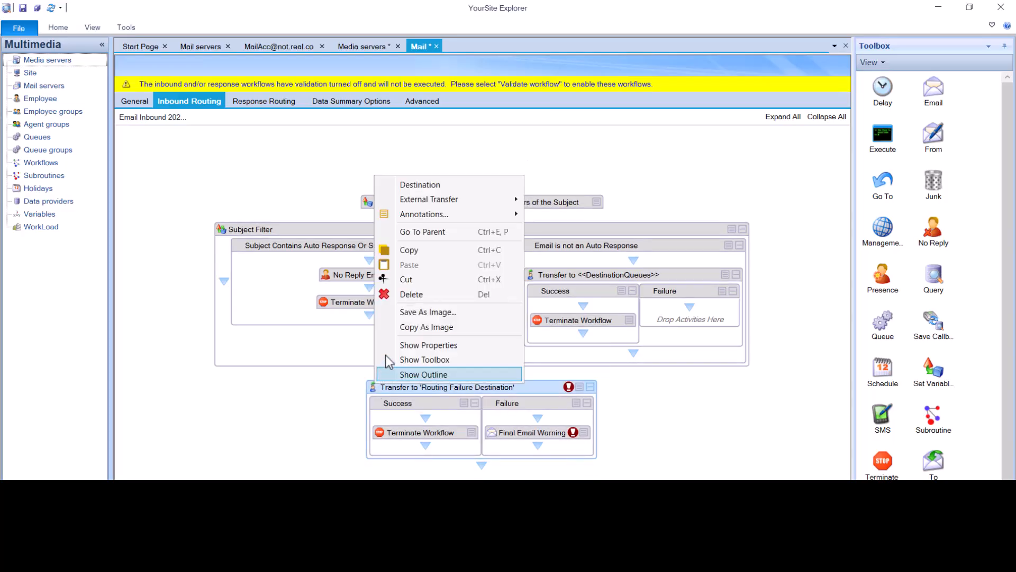
{"action": "left_click", "coordinate": [392, 296]}
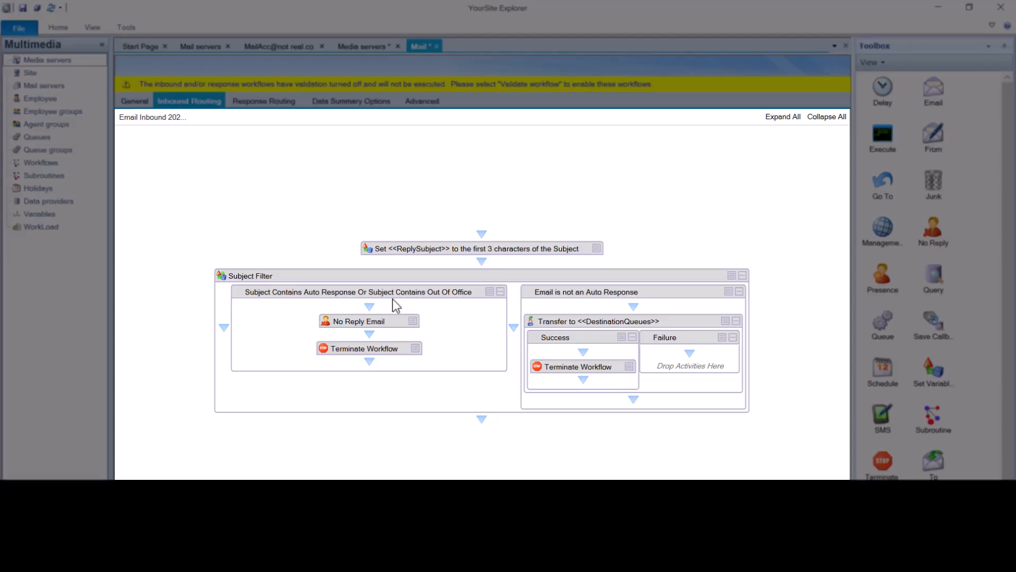
- Enable Validate workflow in the properties of the inbound routing workflow
{"action": "right_click", "coordinate": [458, 145]}
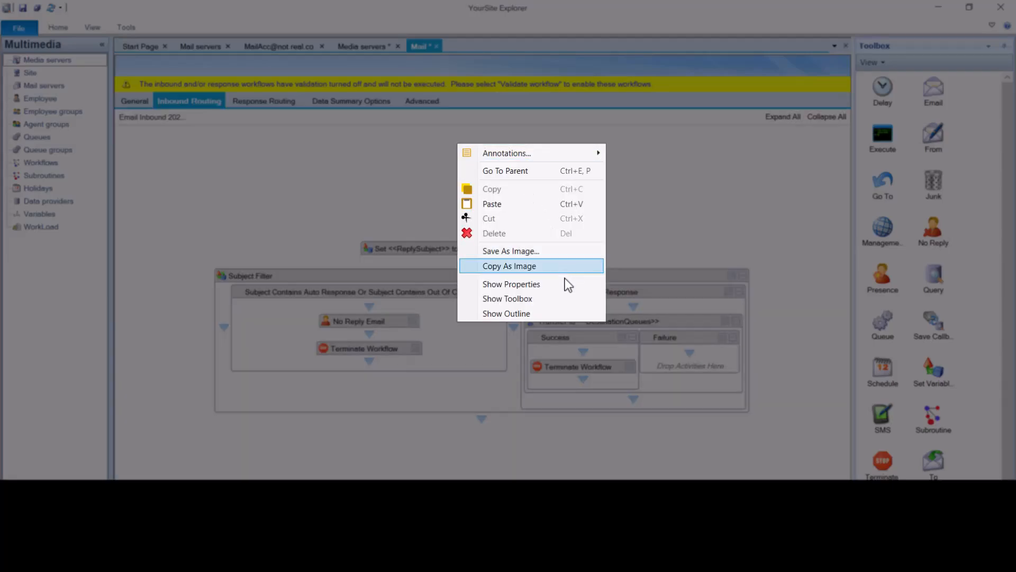
{"action": "left_click", "coordinate": [568, 287]}
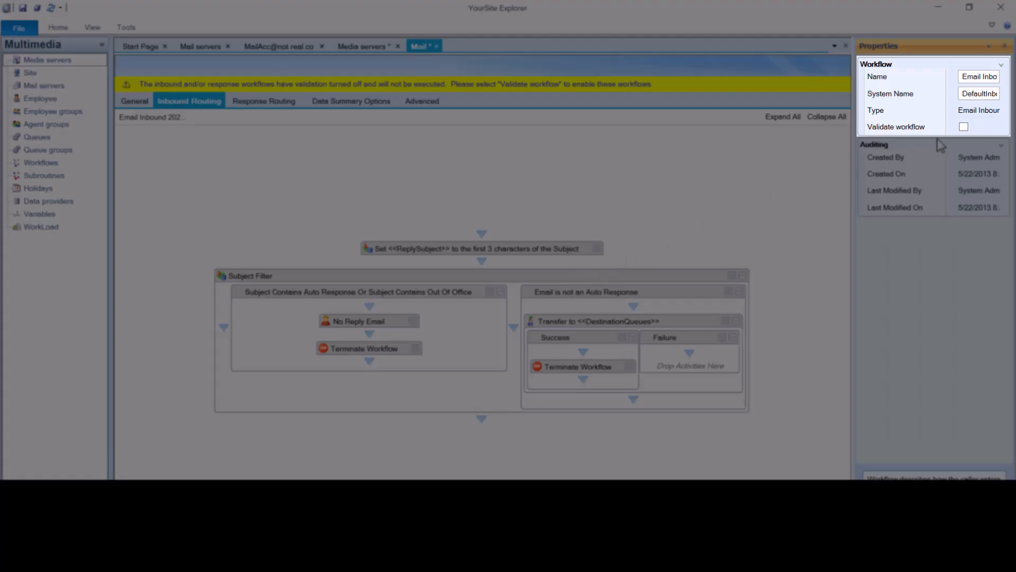
{"action": "left_click", "coordinate": [963, 127]}
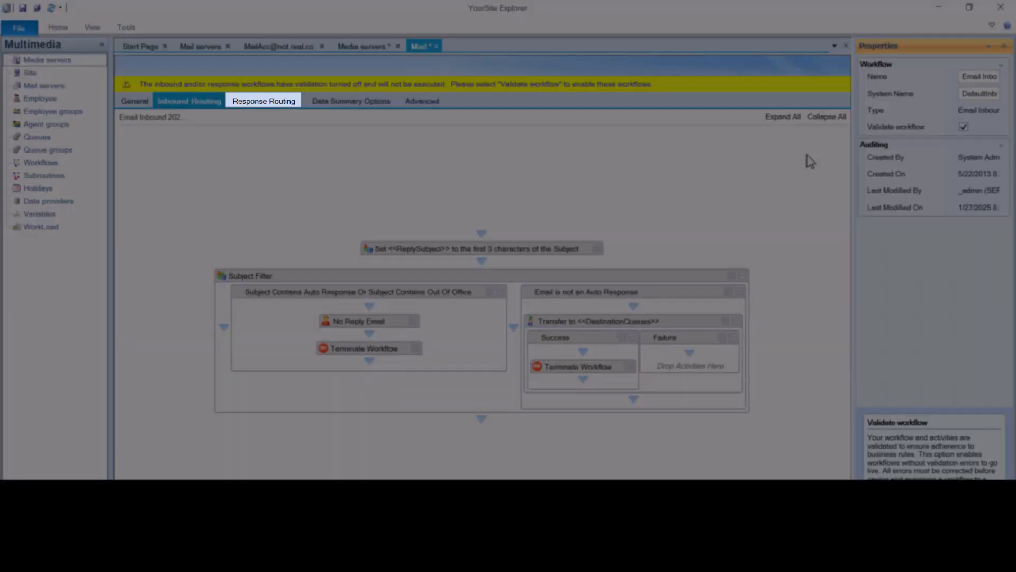
- Enable Validate workflow in the properties of the response routing workflow
{"action": "left_click", "coordinate": [264, 101]}
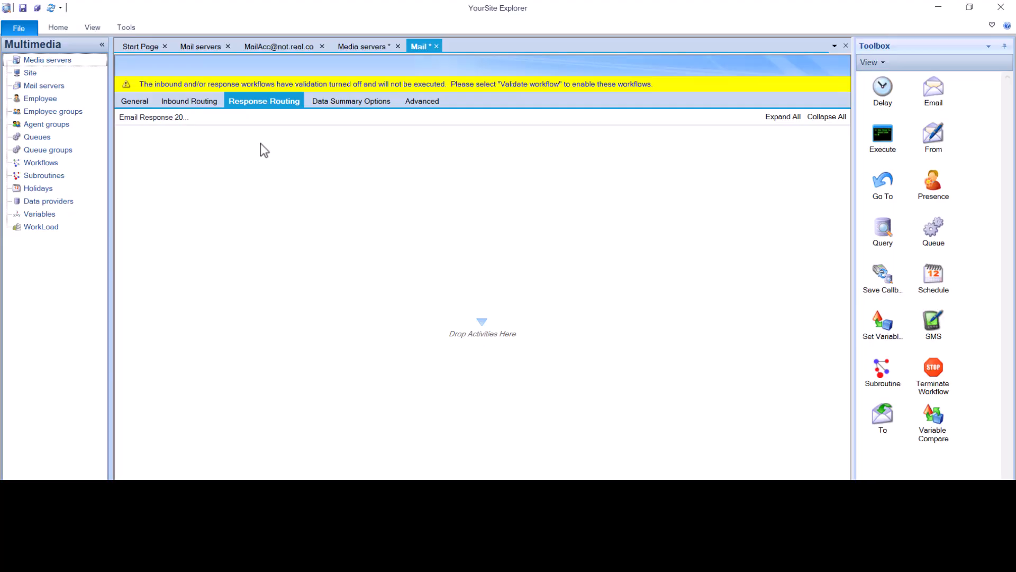
{"action": "right_click", "coordinate": [260, 142]}
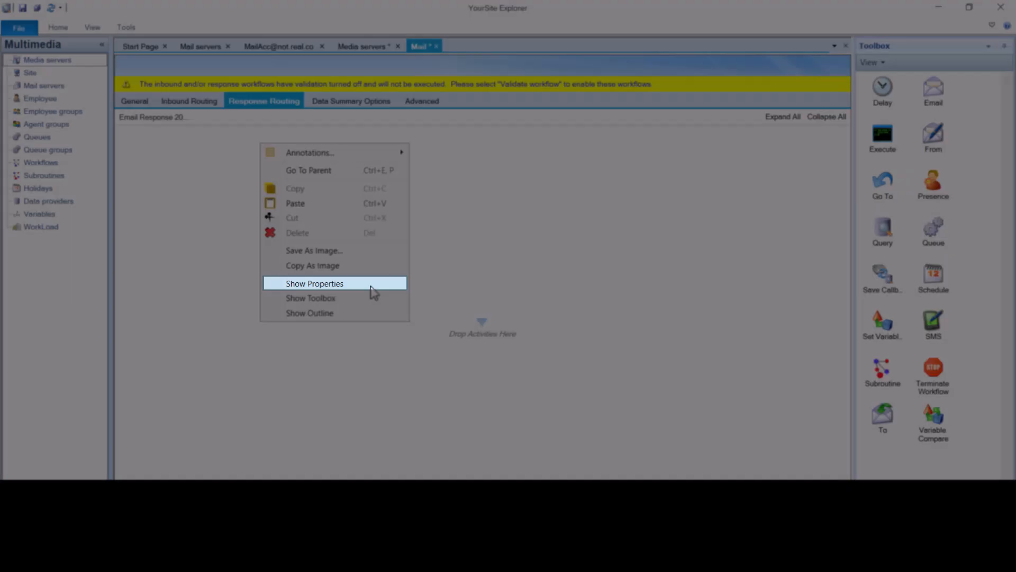
{"action": "left_click", "coordinate": [373, 293]}
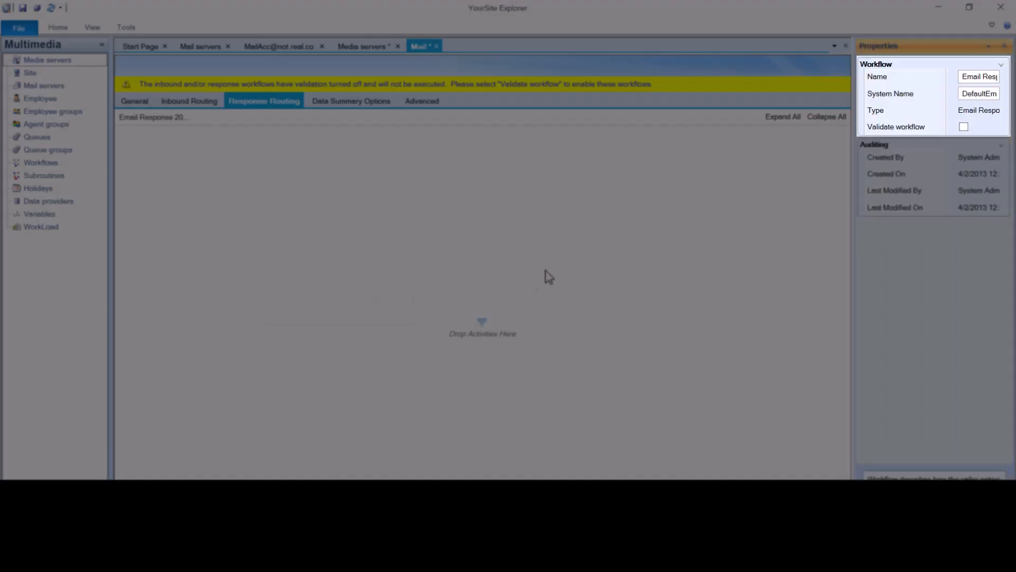
{"action": "left_click", "coordinate": [964, 130]}
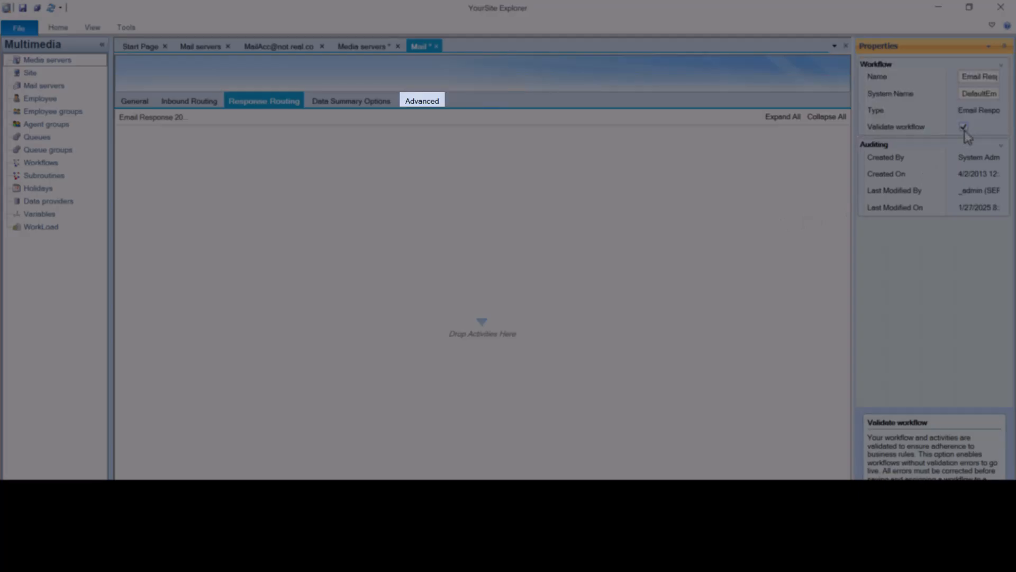
- Open the advanced settings of the Mail media server
{"action": "left_click", "coordinate": [436, 102]}
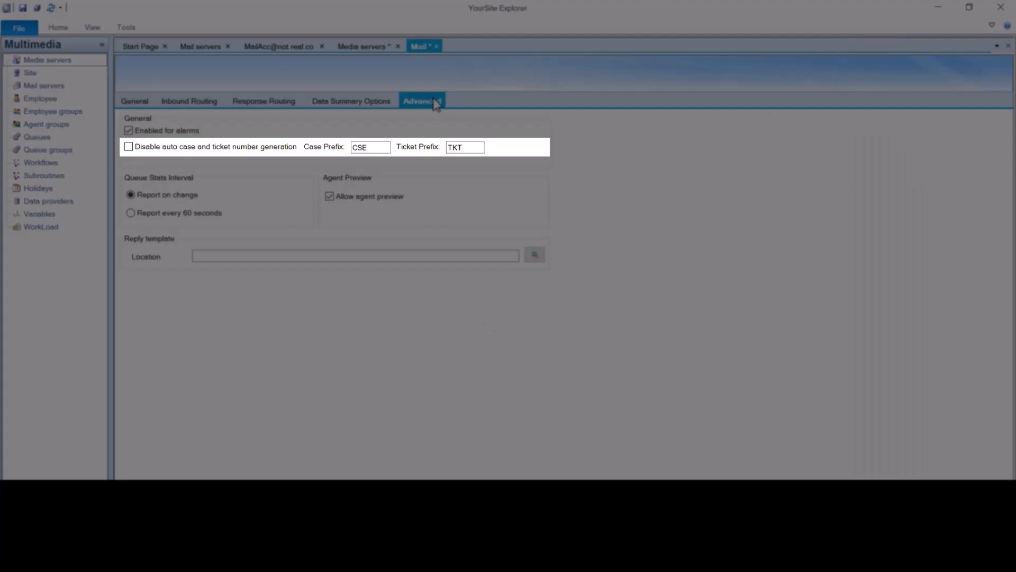